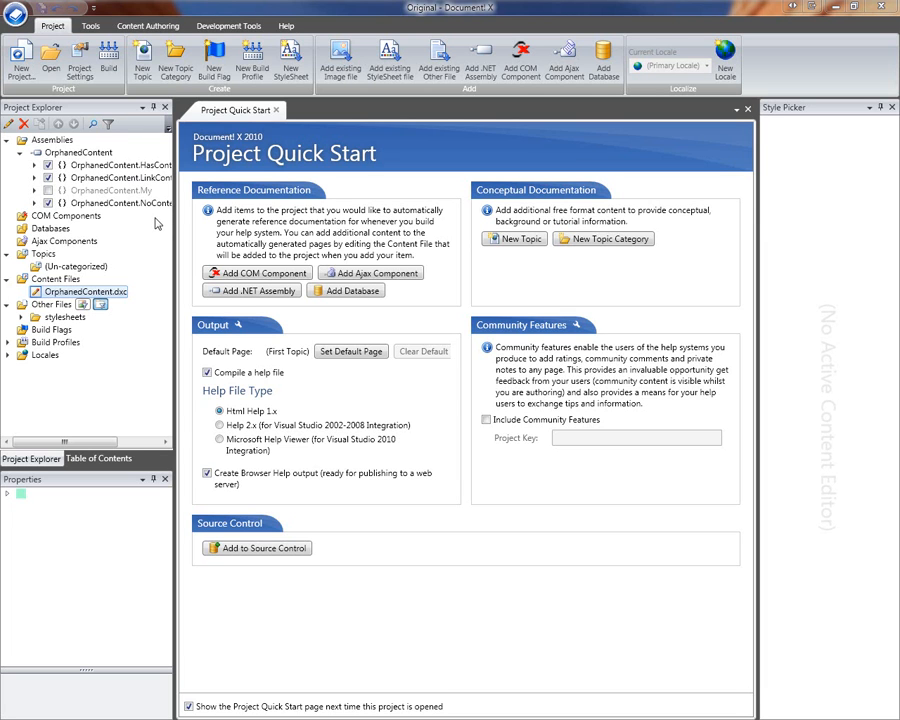
Step: Open the OrphanedContent.dxc content file and scan it for orphaned content
{"action": "double_click", "coordinate": [90, 292]}
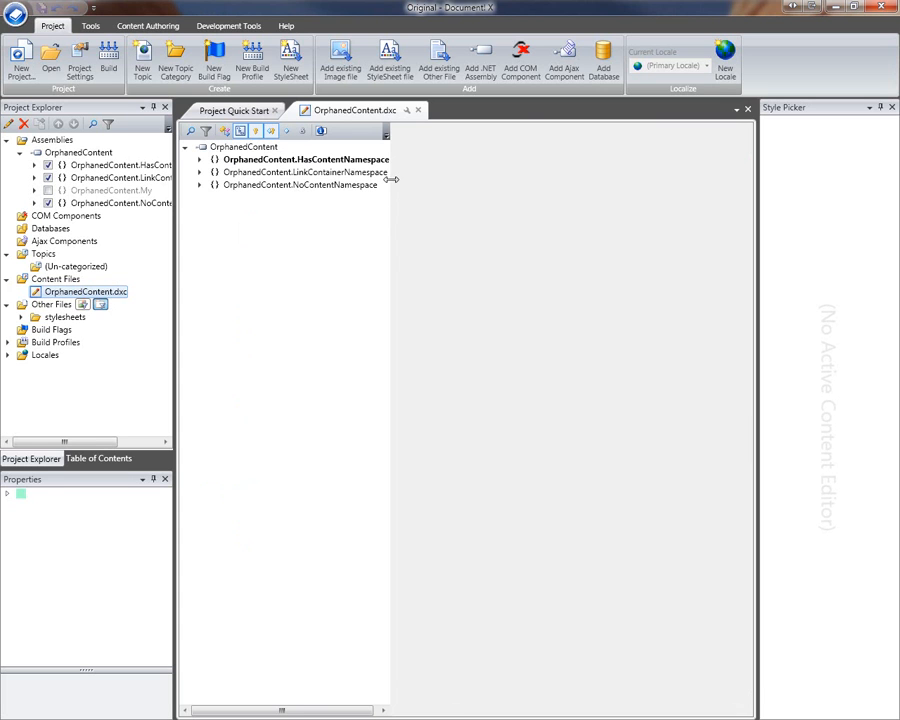
{"action": "left_click", "coordinate": [92, 28]}
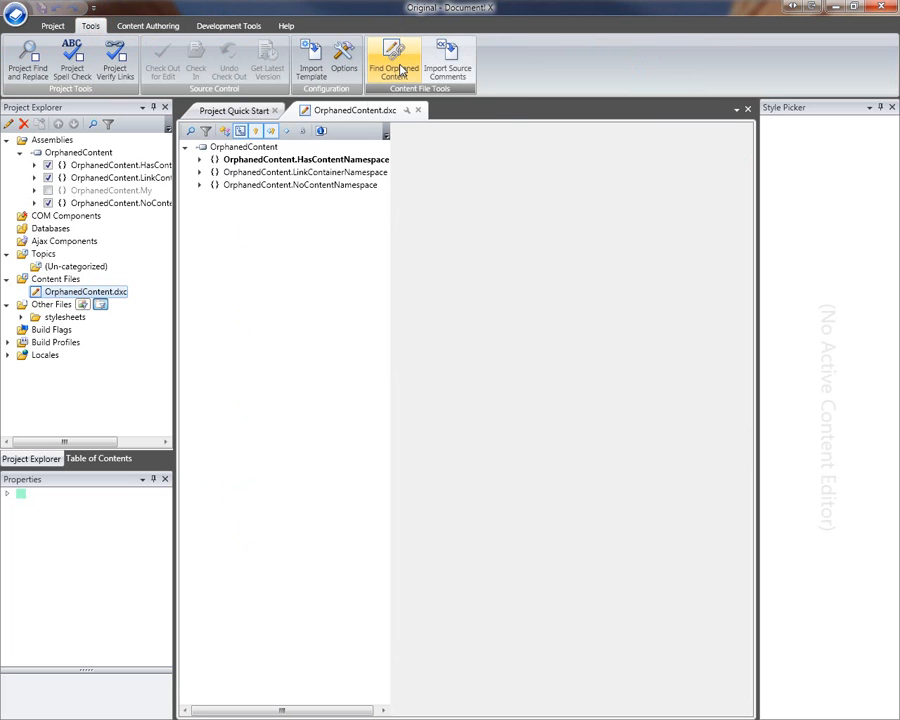
{"action": "left_click", "coordinate": [401, 70]}
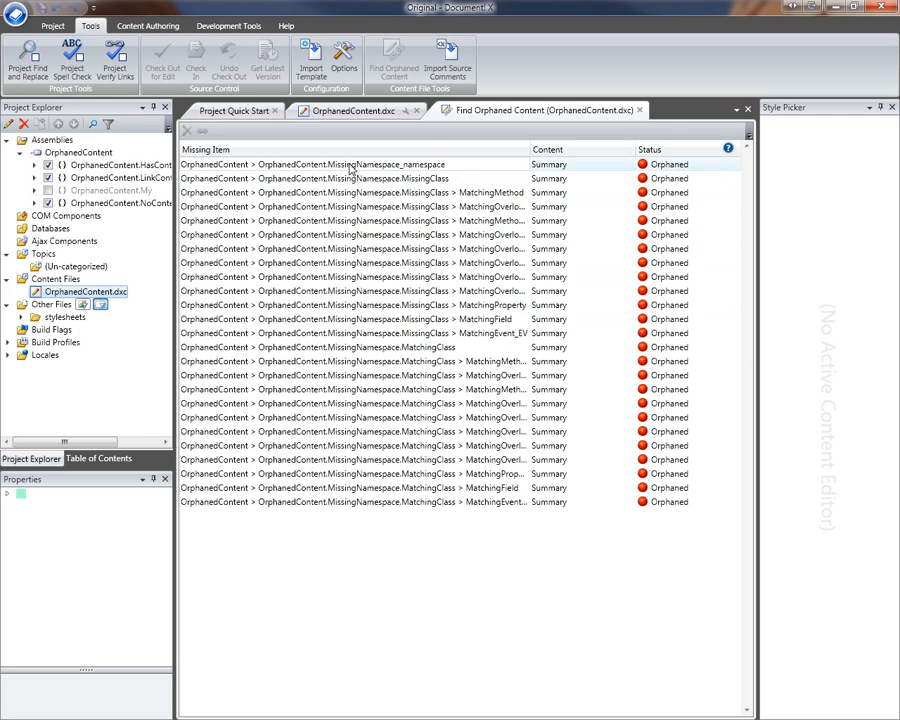
Step: Choose OrphanedContent.NoContentNamespace as the item that receives the orphaned summary of OrphanedContent.MissingNamespace
{"action": "left_click", "coordinate": [440, 347]}
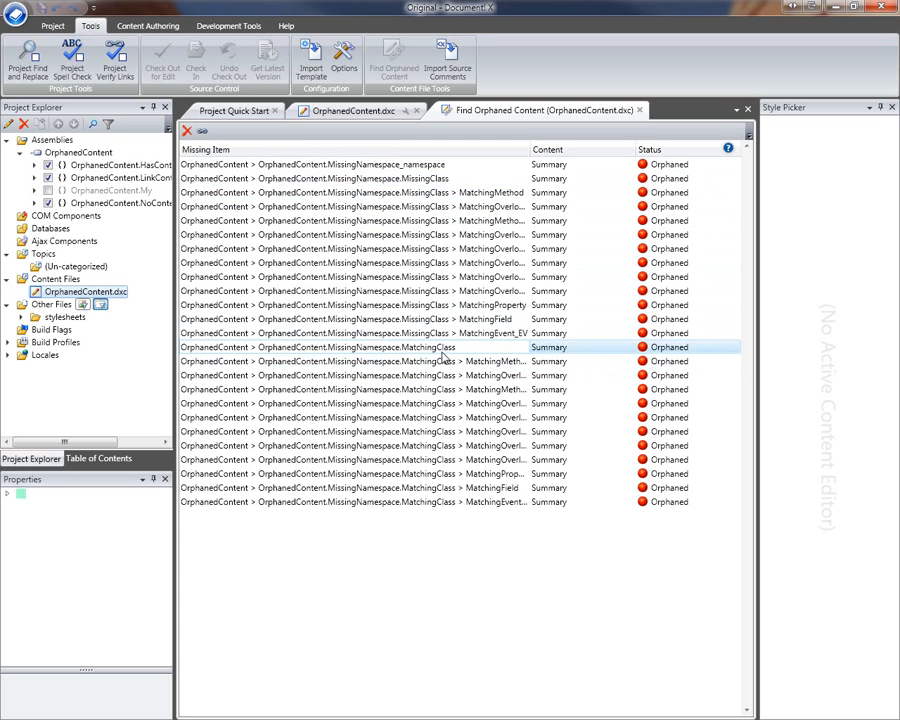
{"action": "left_click", "coordinate": [34, 203]}
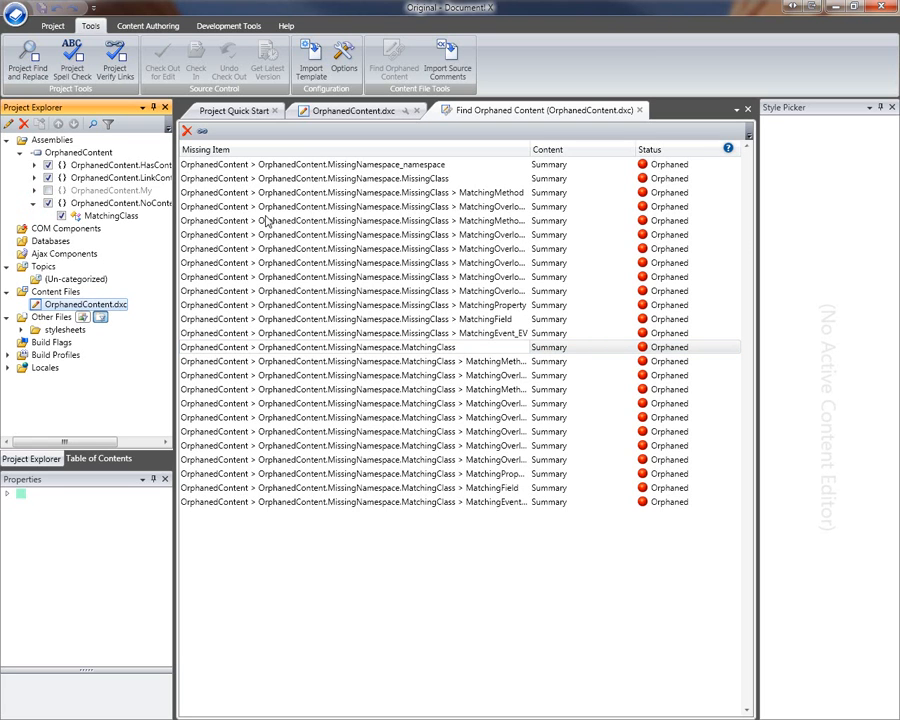
{"action": "left_click", "coordinate": [436, 167]}
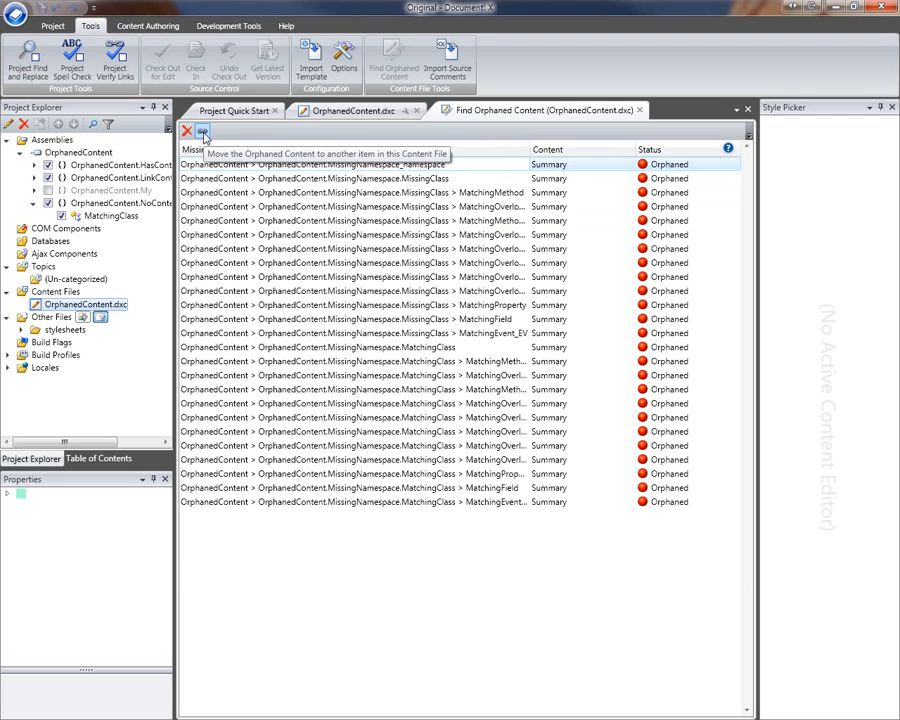
{"action": "left_click", "coordinate": [202, 134]}
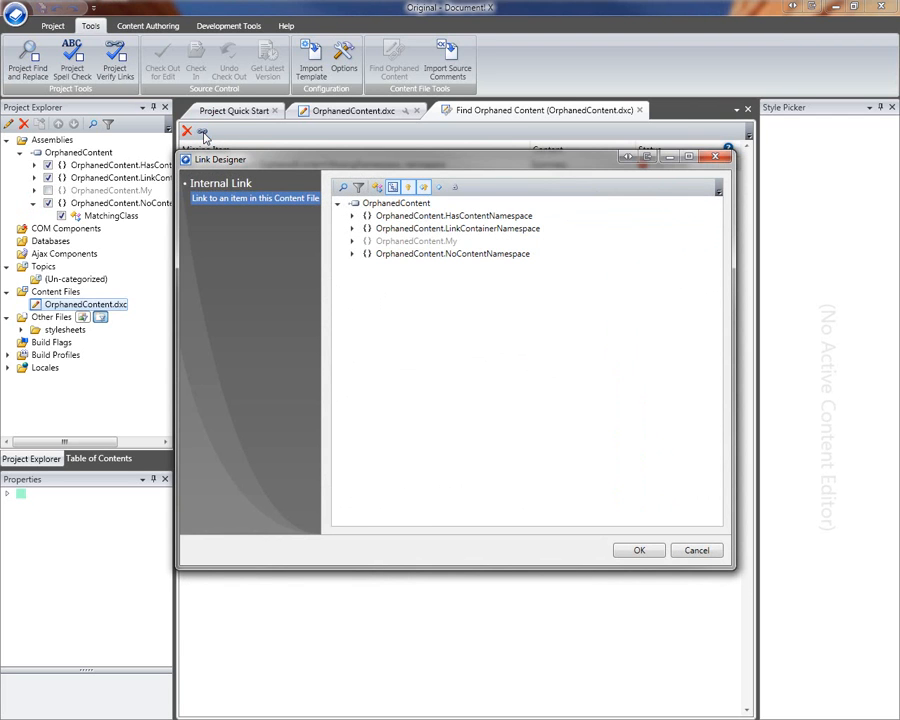
{"action": "left_click", "coordinate": [468, 257]}
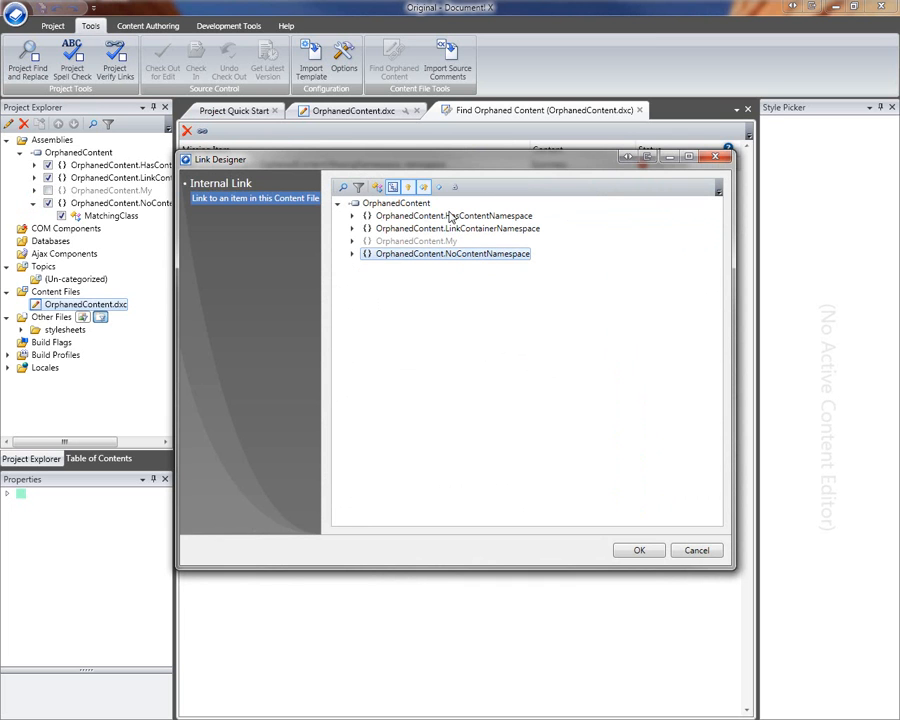
{"action": "left_click_drag", "start_coordinate": [518, 160], "coordinate": [518, 212]}
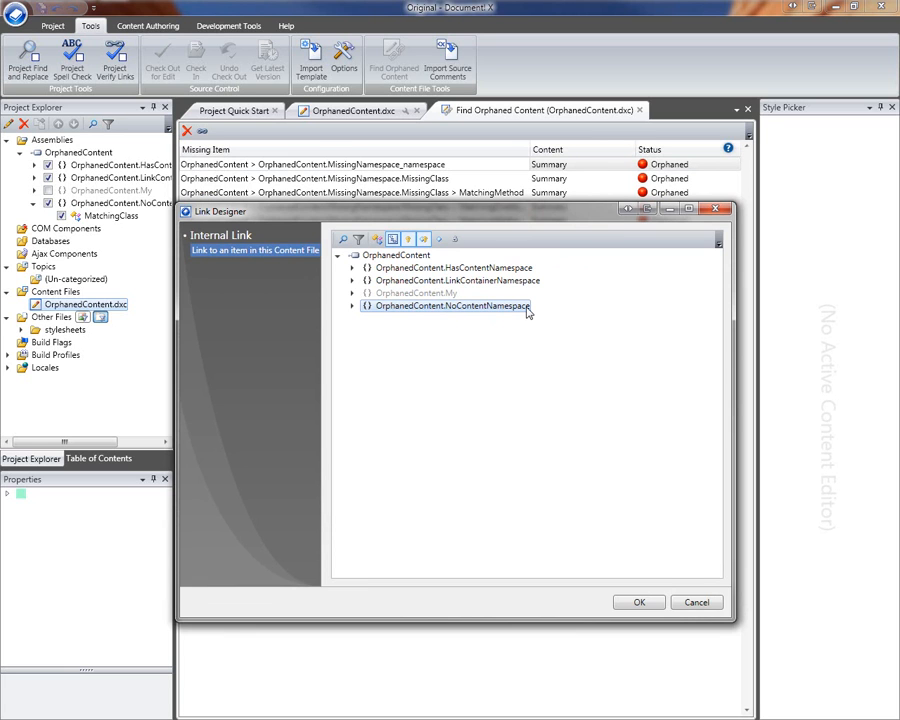
{"action": "left_click", "coordinate": [648, 603]}
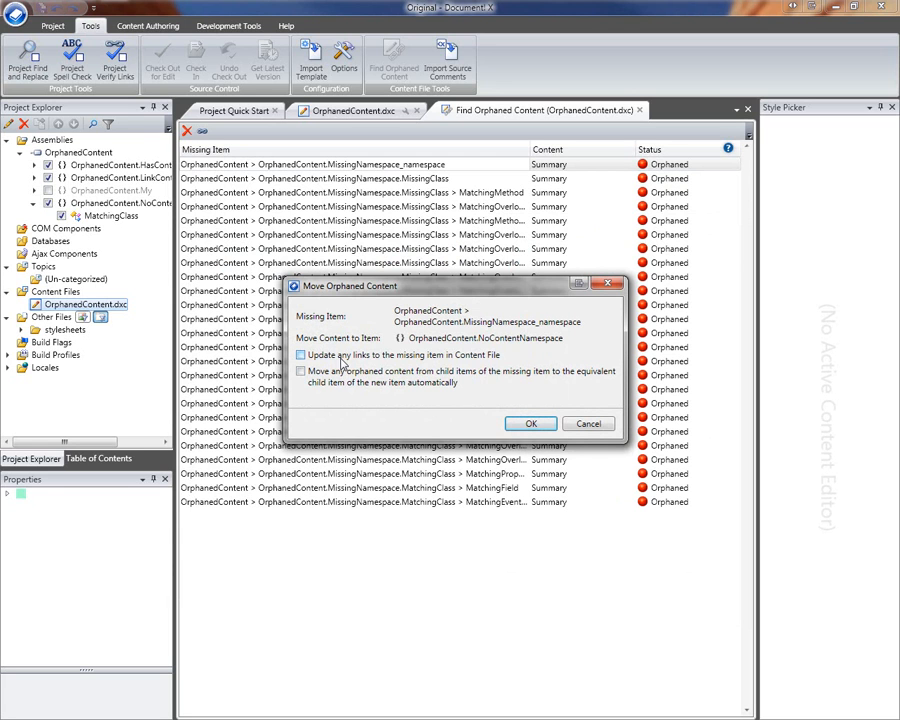
Step: Move the orphaned content with links to the missing item updated and child items' orphaned content moved to equivalent children automatically
{"action": "left_click", "coordinate": [392, 357]}
{"action": "left_click", "coordinate": [300, 371]}
{"action": "left_click", "coordinate": [531, 424]}
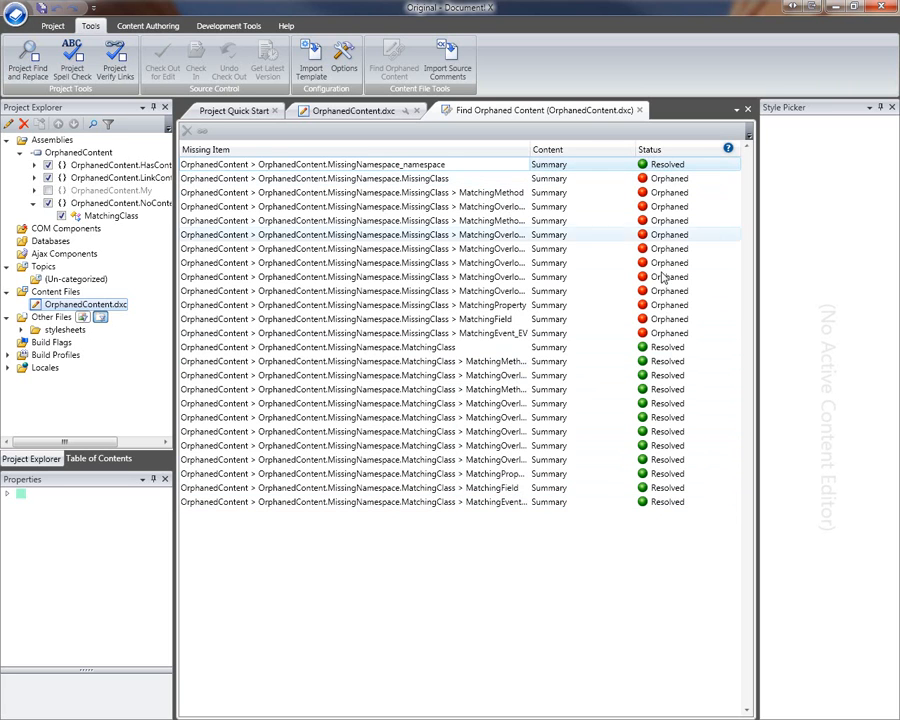
Step: Delete the orphaned summaries of MissingClass and its MatchingMethod, confirming each deletion
{"action": "left_click", "coordinate": [428, 180]}
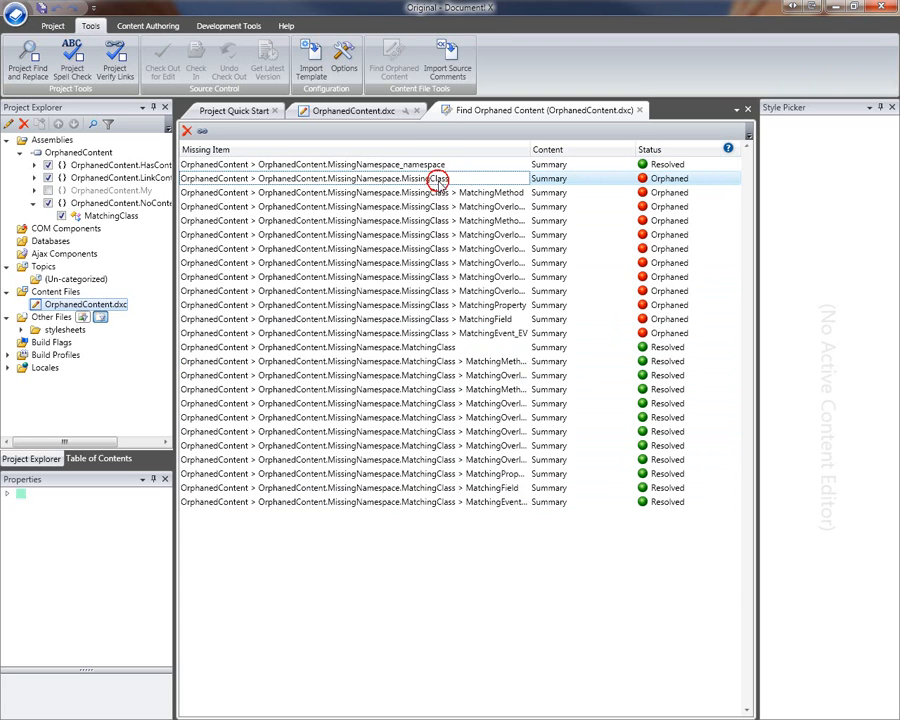
{"action": "key", "text": "Delete"}
{"action": "key", "text": "Return"}
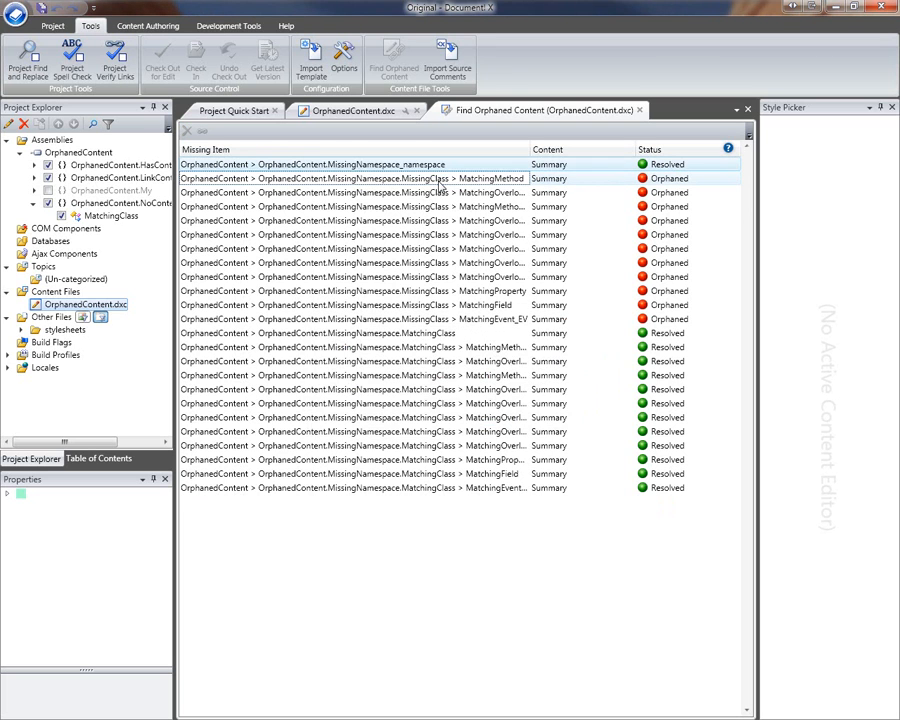
{"action": "key", "text": "Delete"}
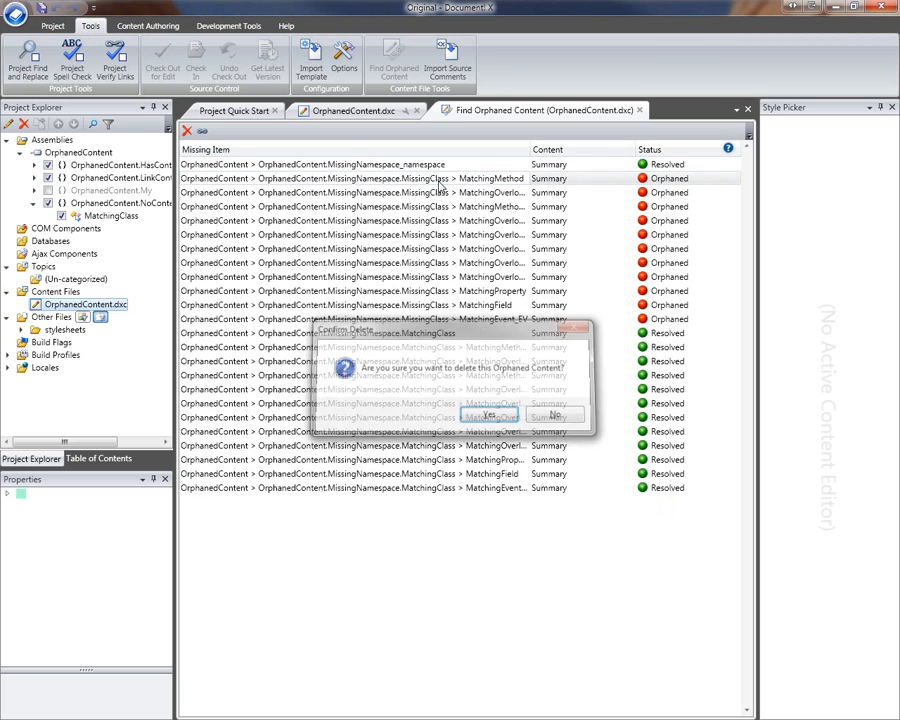
{"action": "key", "text": "Return"}
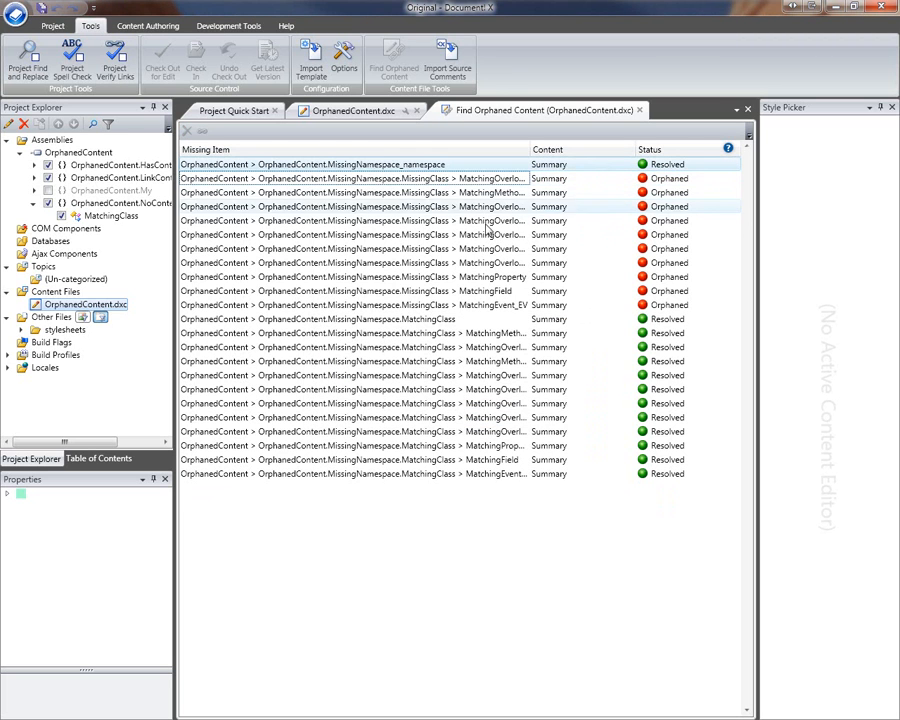
Step: Check the summary text of OrphanedContent.NoContentNamespace in the OrphanedContent.dxc content file
{"action": "left_click", "coordinate": [469, 308]}
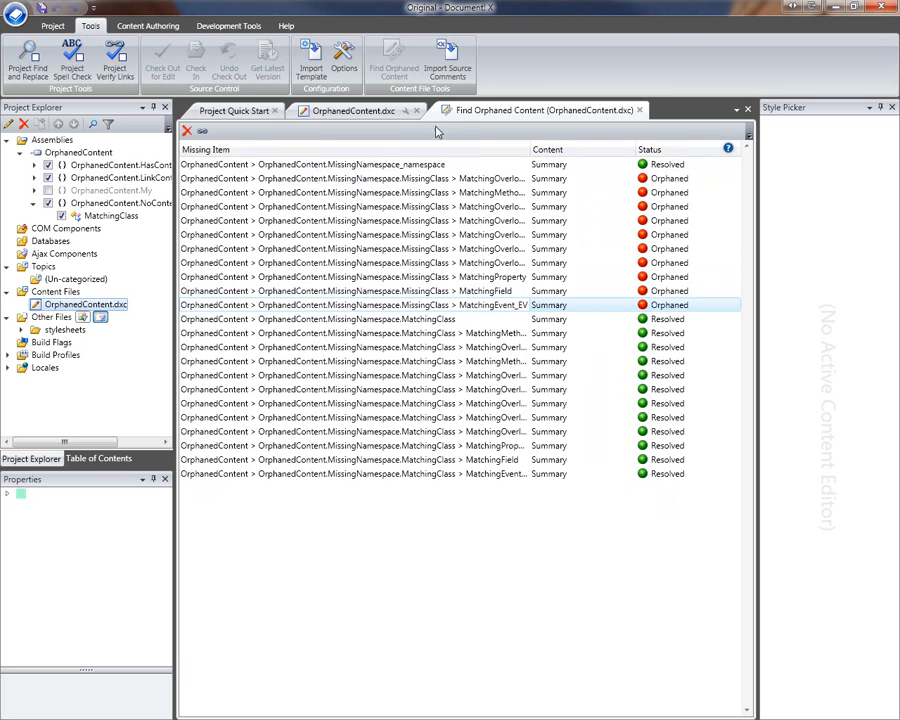
{"action": "left_click", "coordinate": [350, 111]}
{"action": "left_click", "coordinate": [199, 185]}
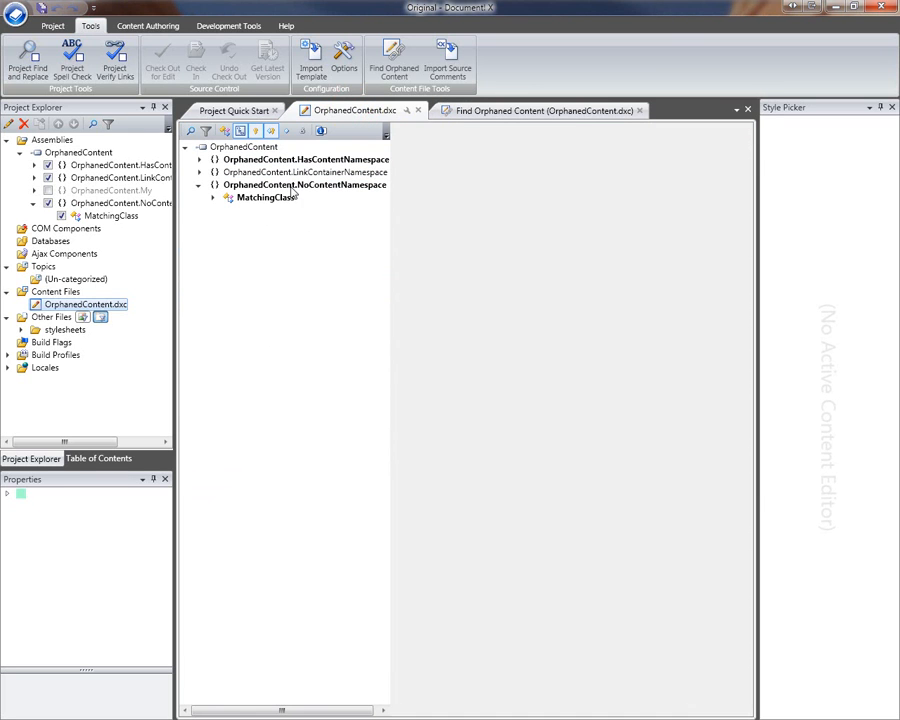
{"action": "left_click", "coordinate": [294, 189]}
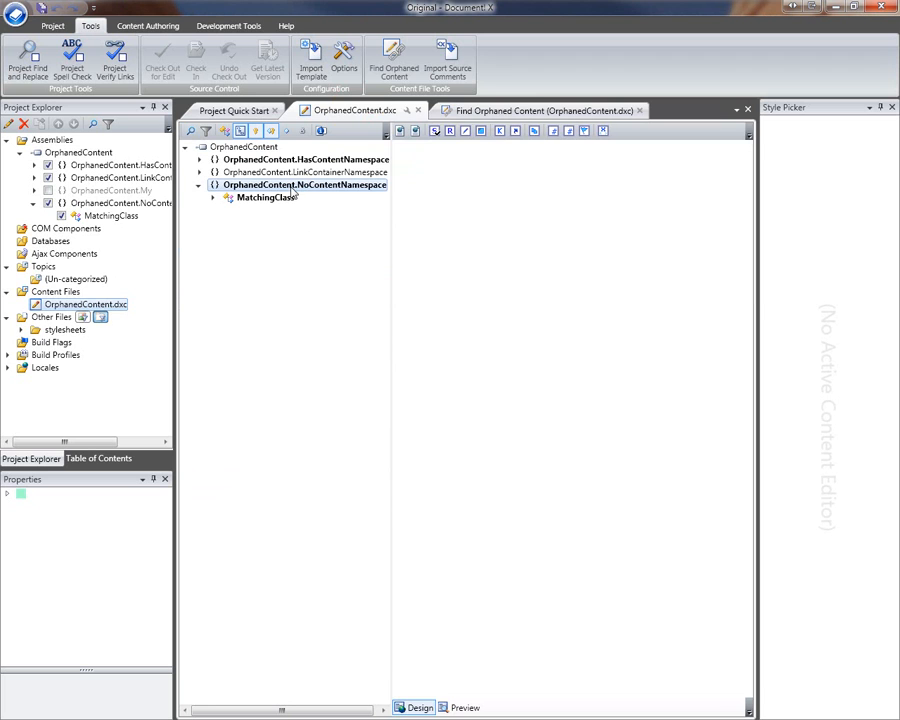
{"action": "left_click", "coordinate": [526, 222]}
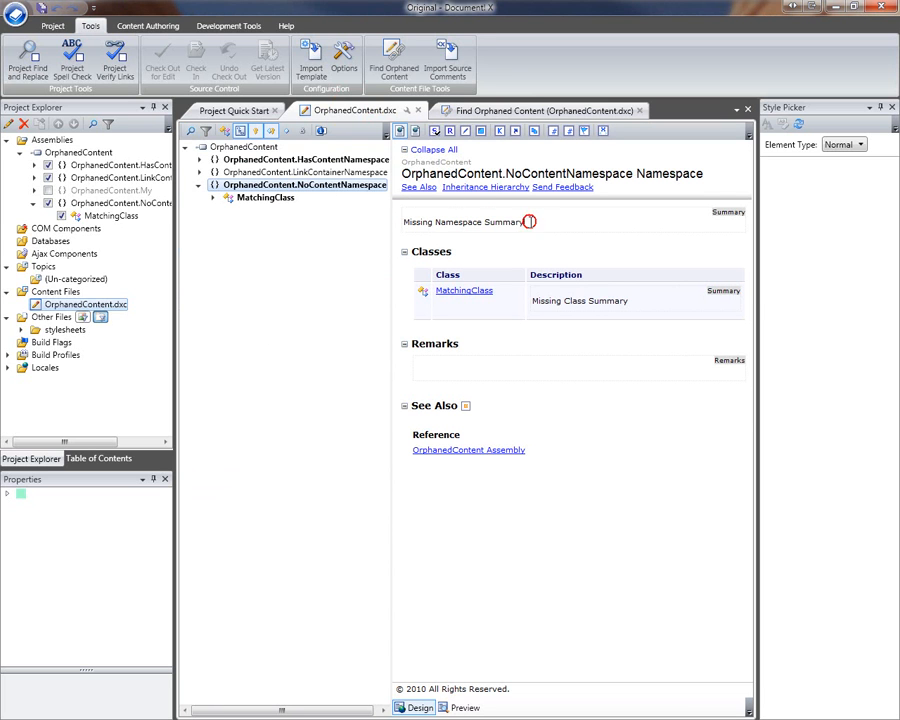
{"action": "left_click_drag", "start_coordinate": [526, 222], "coordinate": [406, 219]}
{"action": "left_click", "coordinate": [531, 221]}
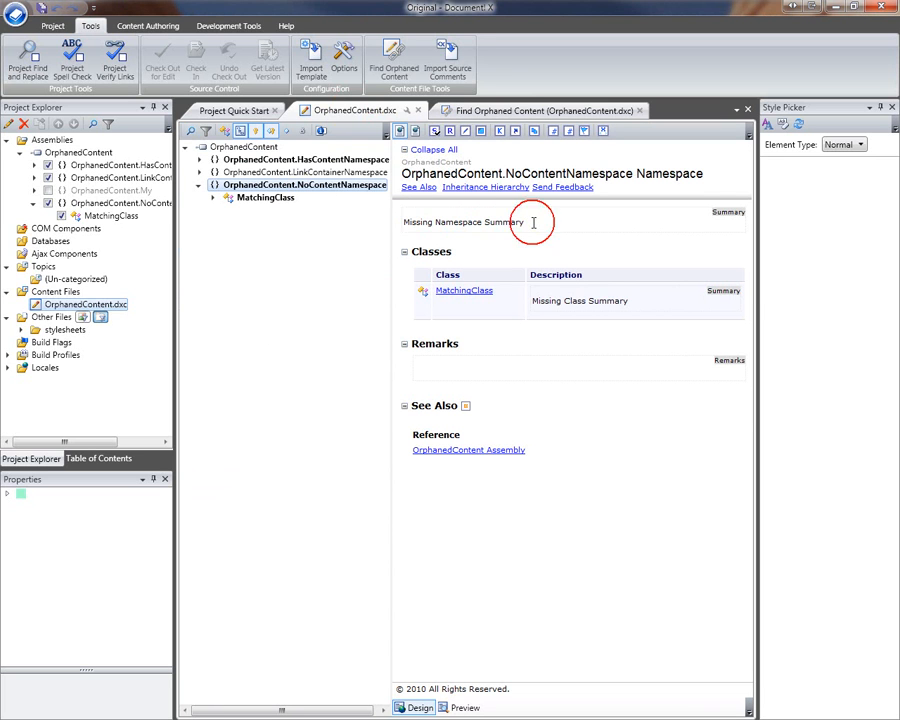
Step: Review the content of MatchingClass and its MatchingMethod, and return to the NoContentNamespace page
{"action": "left_click", "coordinate": [212, 198]}
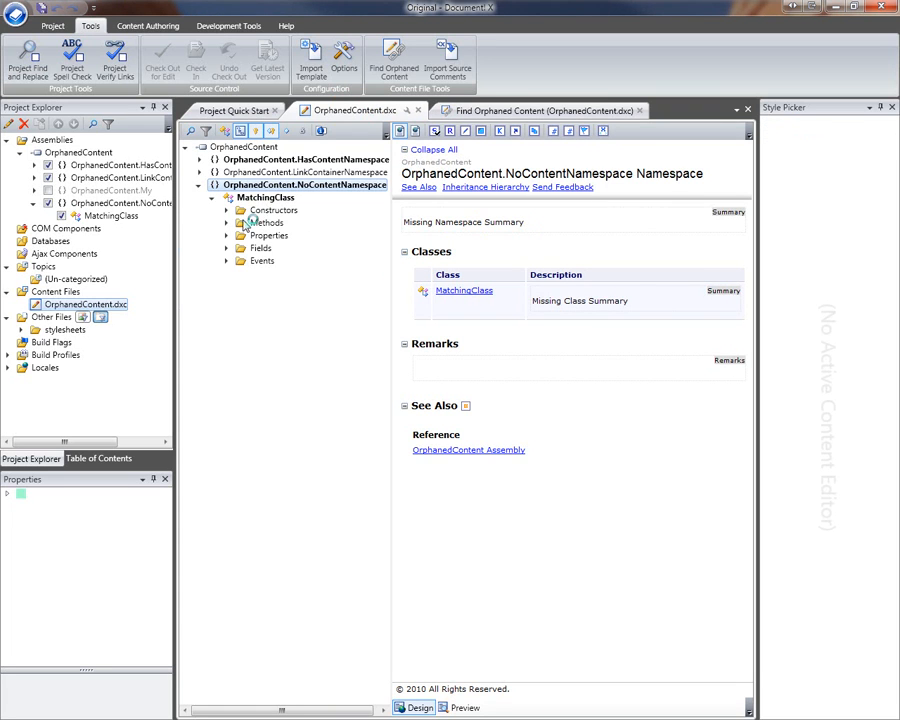
{"action": "left_click", "coordinate": [258, 199]}
{"action": "left_click", "coordinate": [226, 223]}
{"action": "left_click", "coordinate": [299, 235]}
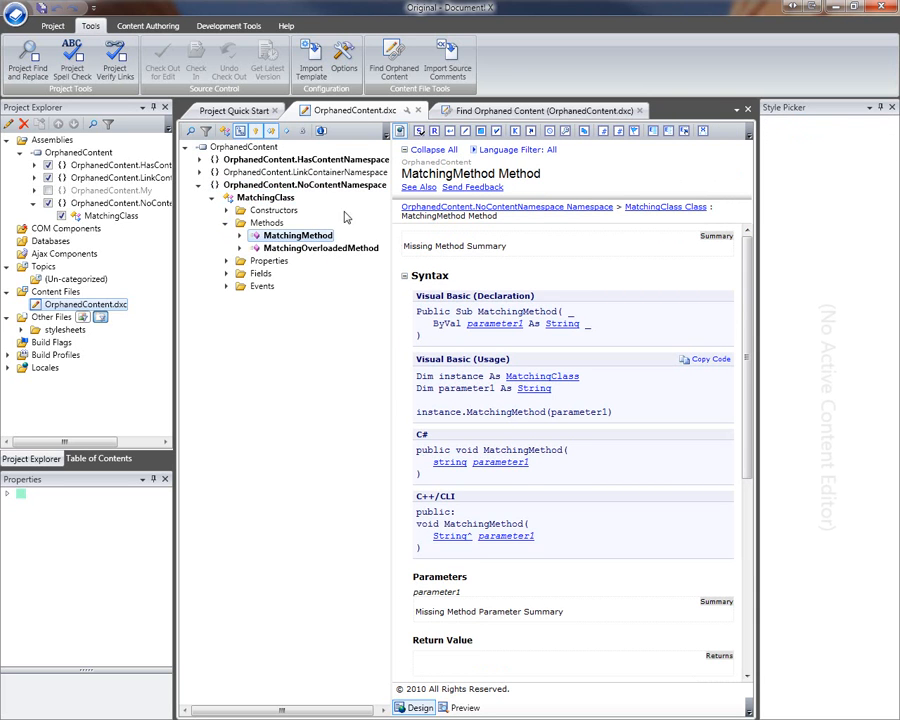
{"action": "left_click", "coordinate": [297, 185]}
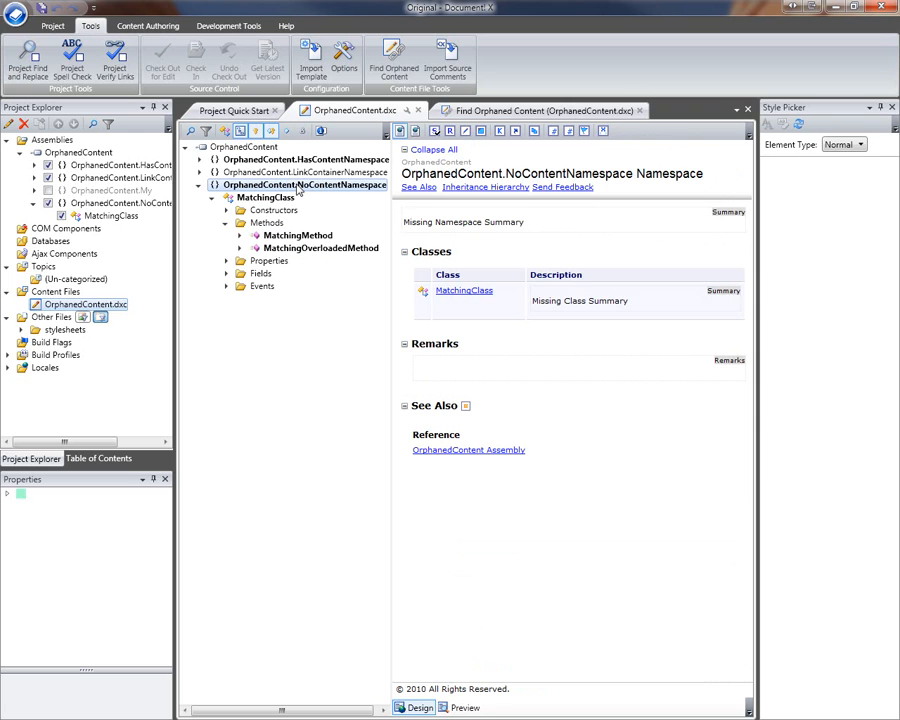